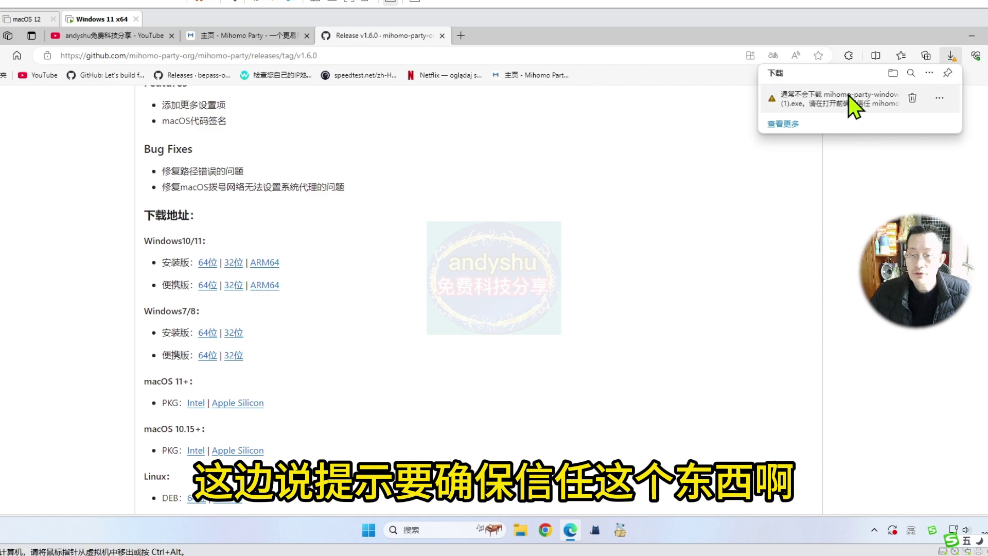
Step: Keep the flagged download mihomo-party-windows-1.6.0-x64-setup (1).exe despite the SmartScreen trust warning, and close the download list
{"action": "left_click", "coordinate": [939, 99]}
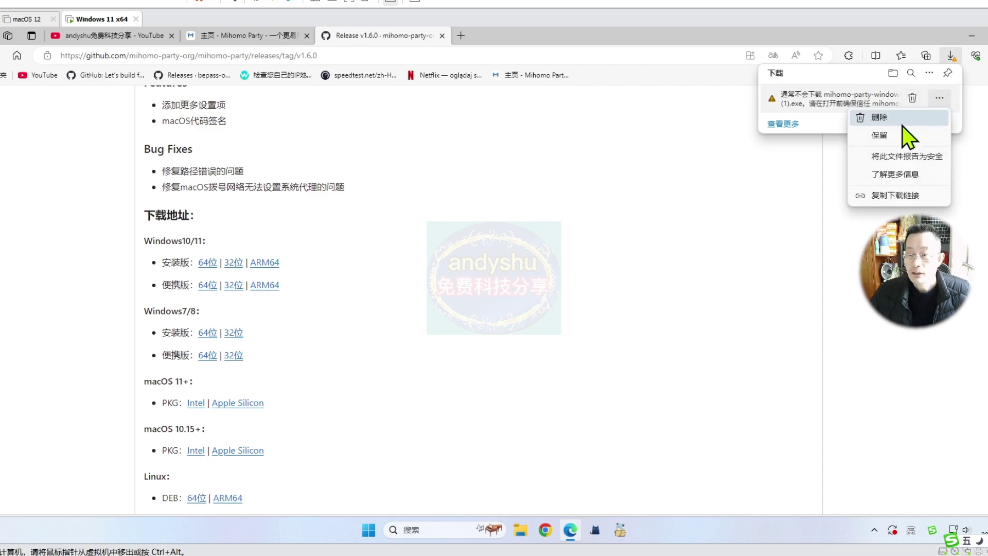
{"action": "left_click", "coordinate": [885, 134]}
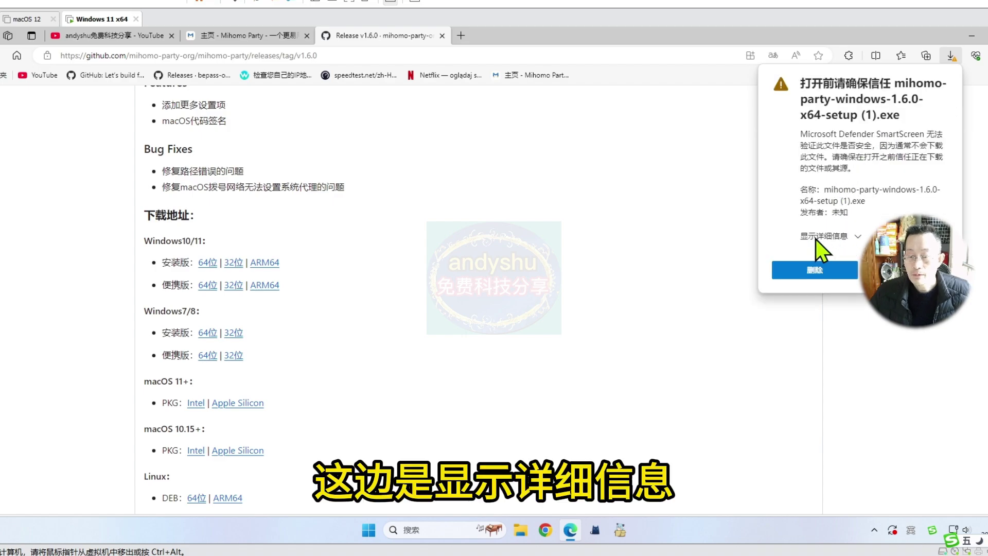
{"action": "left_click", "coordinate": [836, 236]}
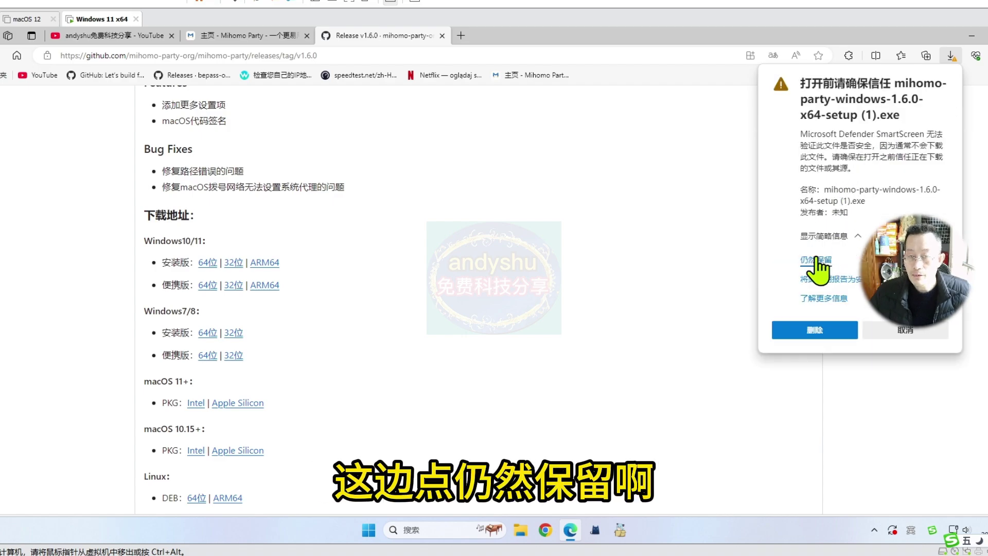
{"action": "left_click", "coordinate": [816, 261]}
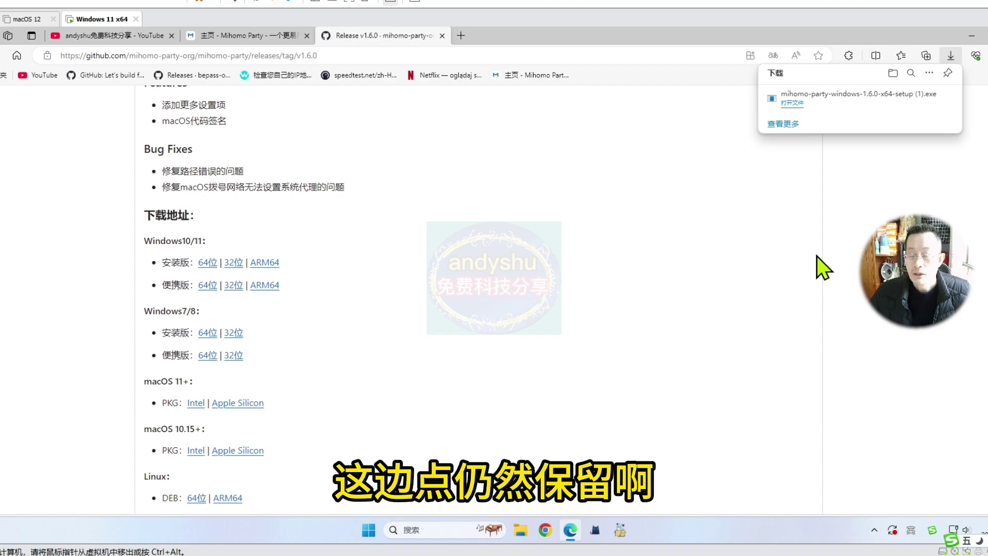
{"action": "left_click", "coordinate": [715, 210]}
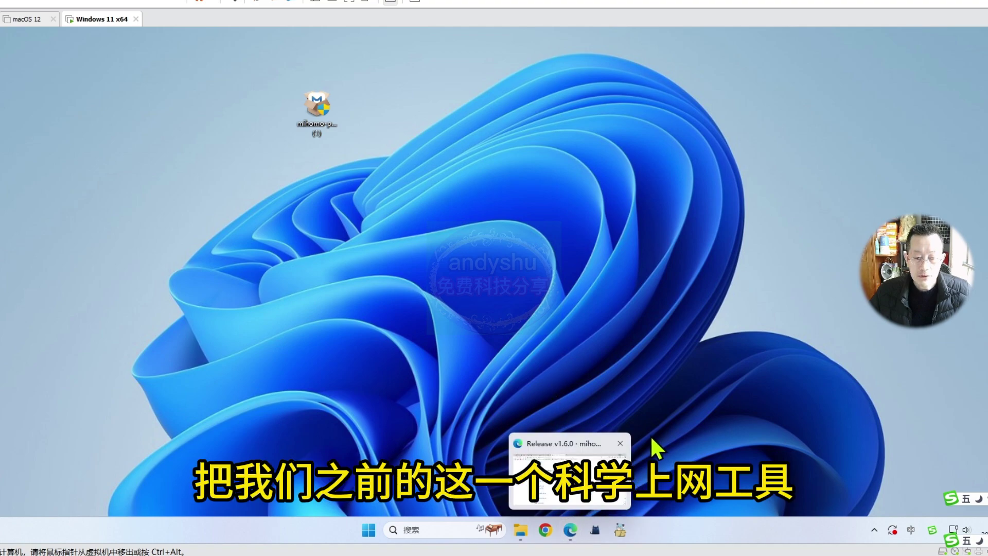
Step: Switch to the nthLink app running in the background and disconnect its connection
{"action": "left_click", "coordinate": [874, 531]}
{"action": "left_click", "coordinate": [828, 473]}
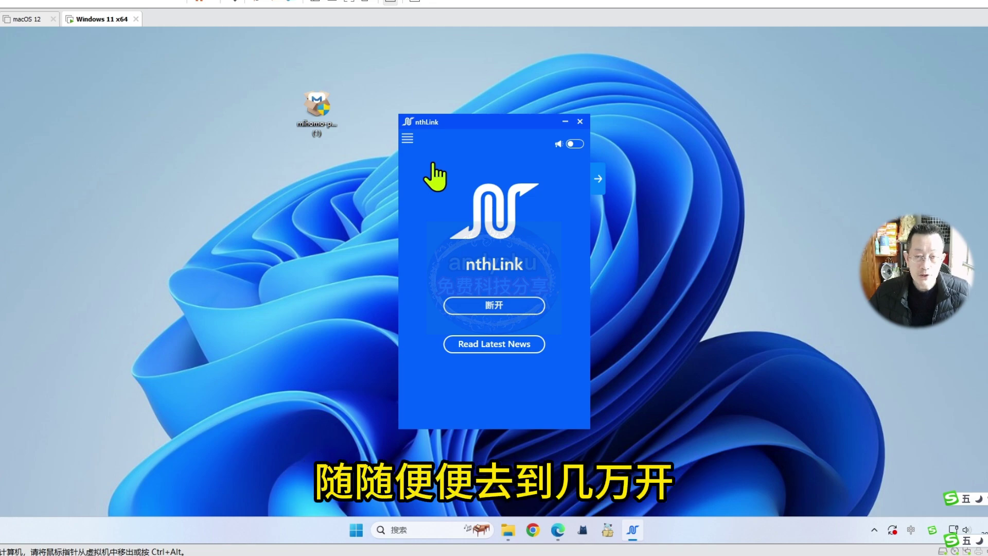
{"action": "left_click", "coordinate": [500, 305]}
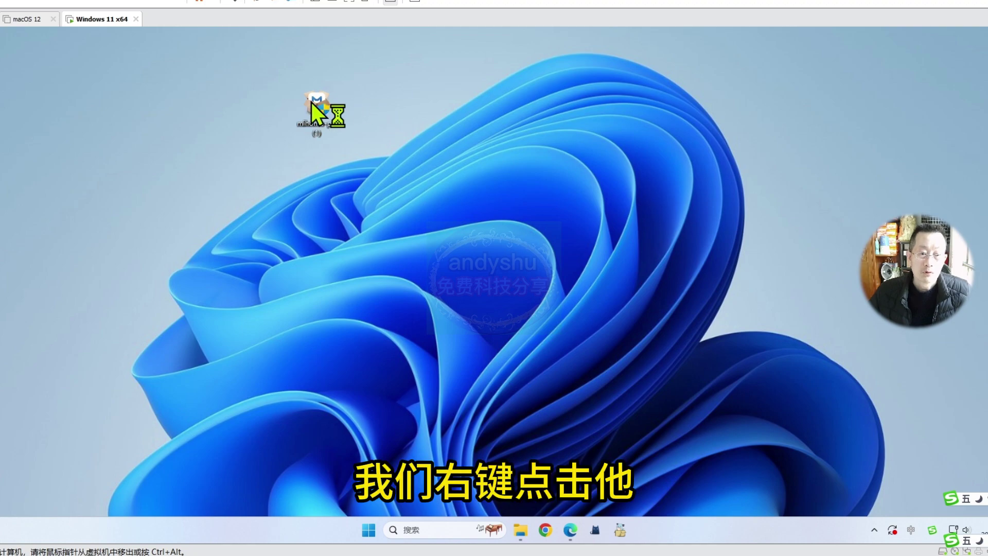
Step: Run the Mihomo Party setup file as administrator and install it in C:\Program Files\Mihomo Party, finishing without launching it
{"action": "right_click", "coordinate": [316, 106]}
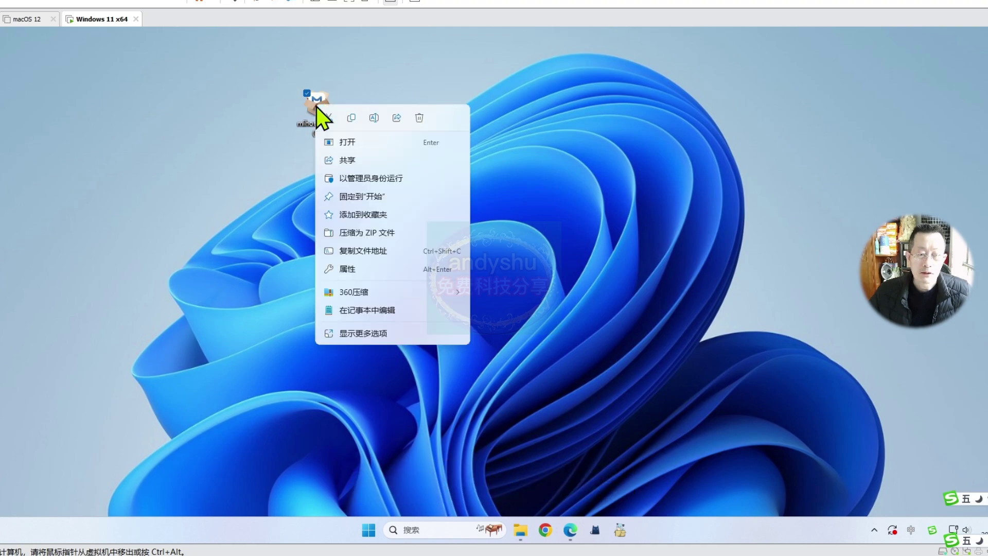
{"action": "left_click", "coordinate": [368, 178]}
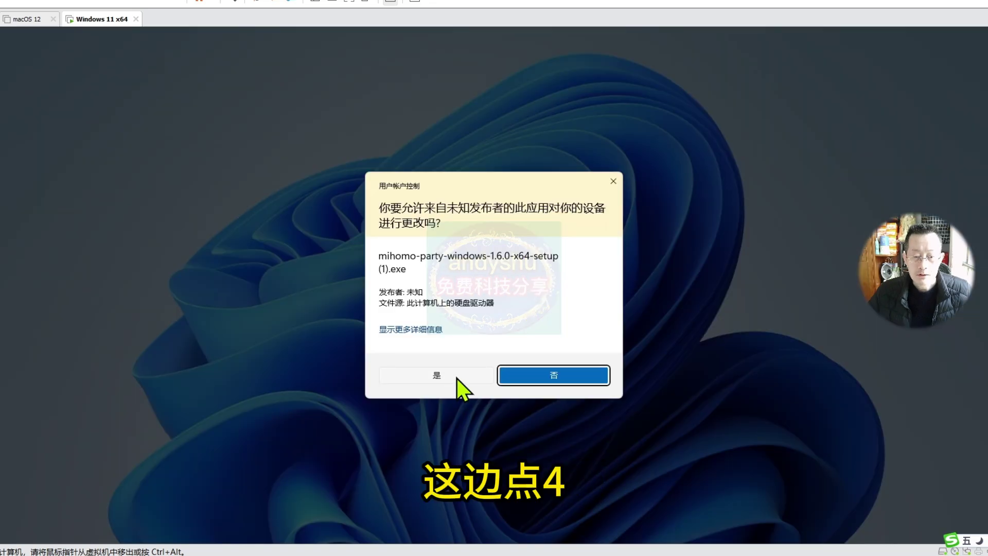
{"action": "left_click", "coordinate": [453, 379]}
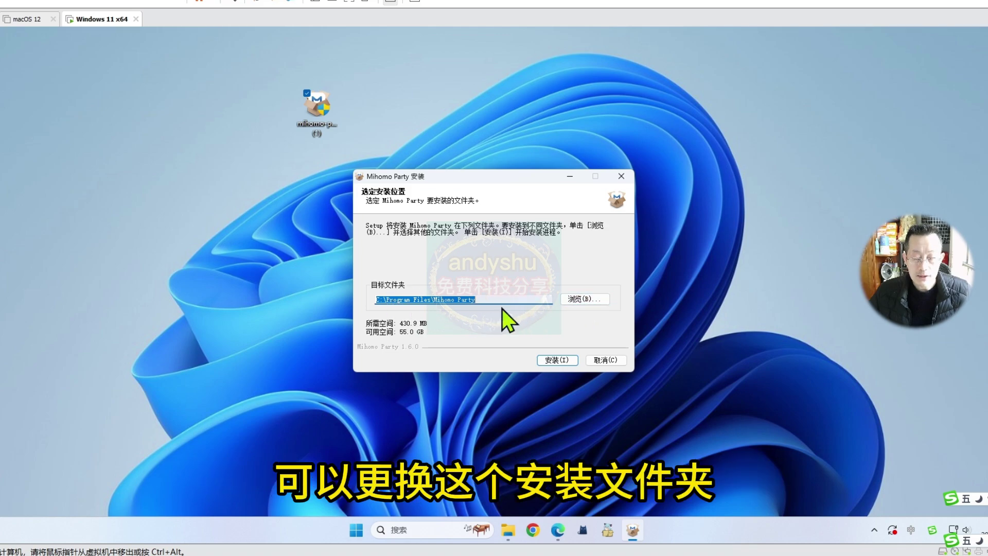
{"action": "left_click", "coordinate": [553, 360]}
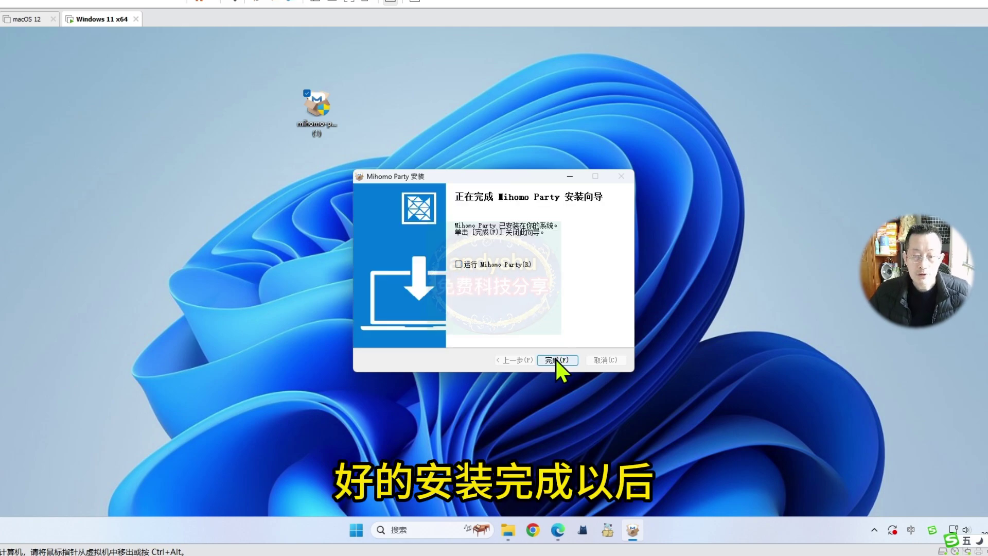
{"action": "left_click", "coordinate": [555, 360]}
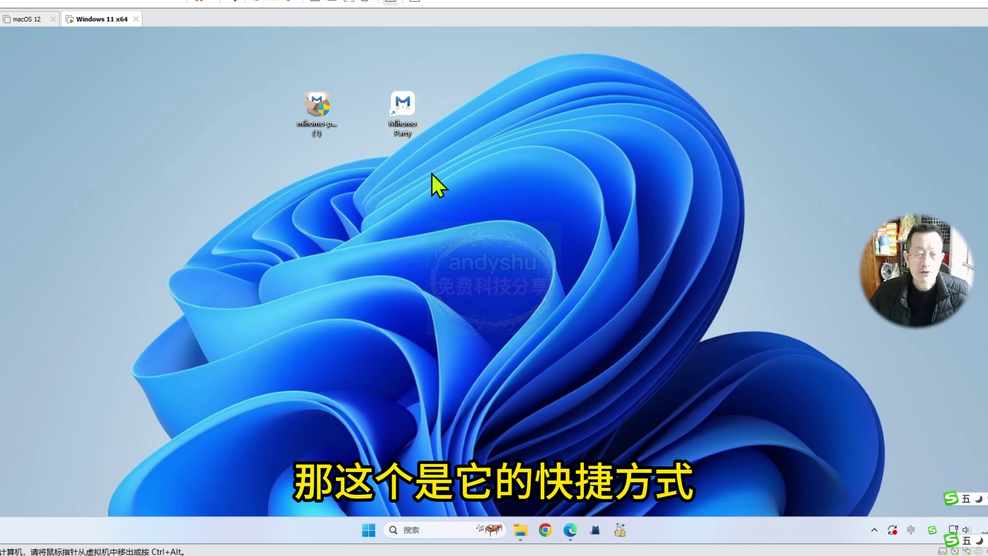
Step: Launch Mihomo Party from its desktop shortcut as administrator and allow it to make changes to the device
{"action": "right_click", "coordinate": [407, 103]}
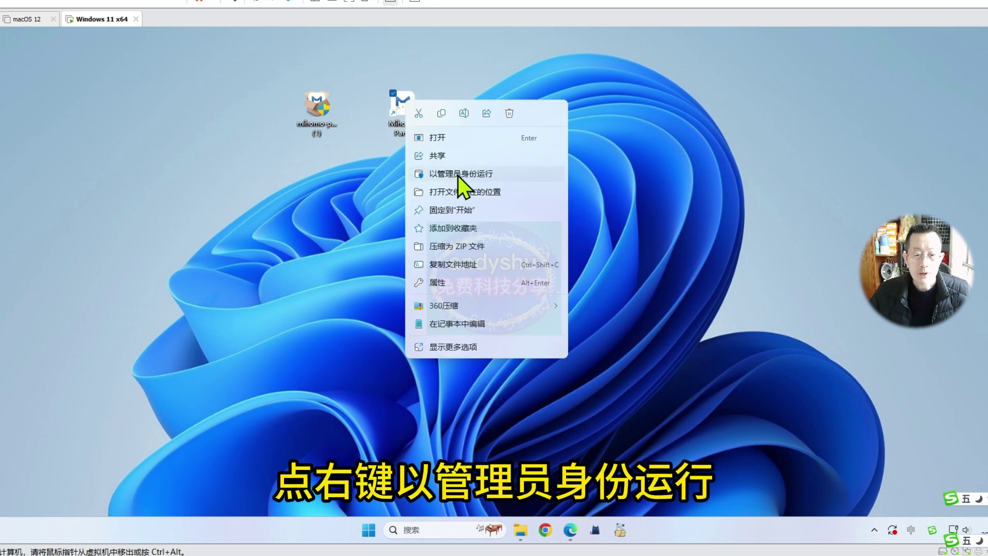
{"action": "left_click", "coordinate": [457, 175]}
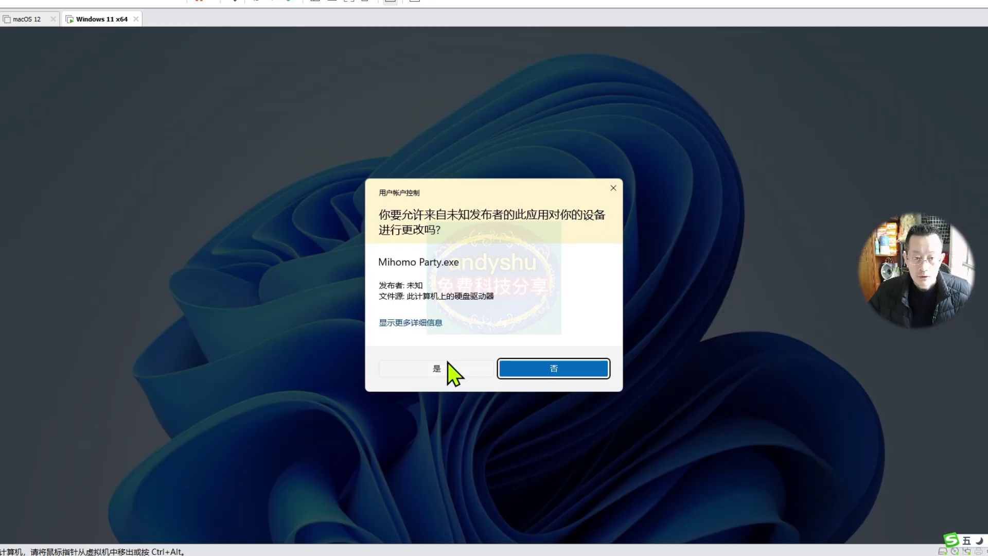
{"action": "left_click", "coordinate": [452, 371]}
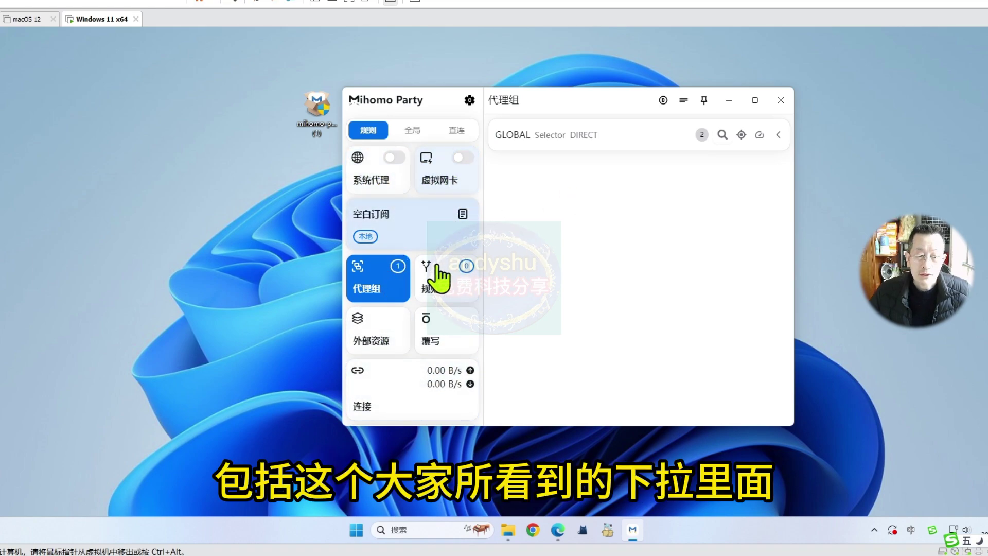
Step: Look through Mihomo Party's subscription (订阅管理), proxy group (代理组), rules (规则) and external resources (外部资源) pages
{"action": "scroll", "coordinate": [441, 283], "scroll_direction": "down", "scroll_amount": 3}
{"action": "scroll", "coordinate": [434, 355], "scroll_direction": "up", "scroll_amount": 3}
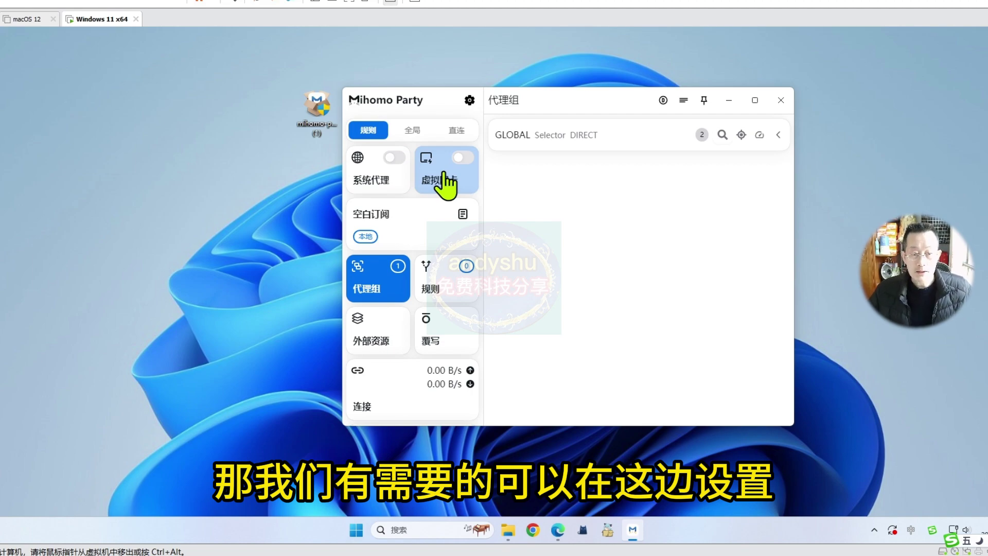
{"action": "left_click", "coordinate": [415, 235]}
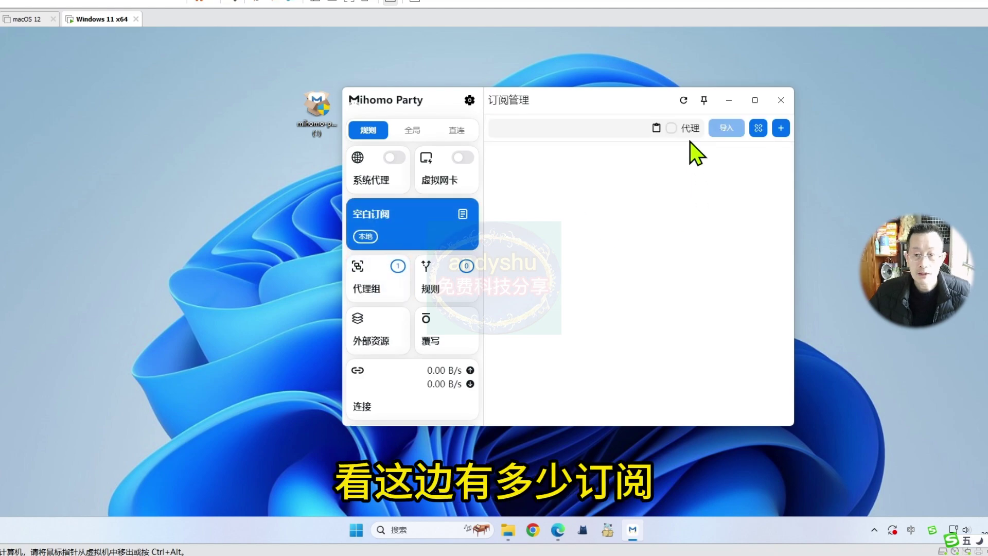
{"action": "left_click", "coordinate": [376, 286]}
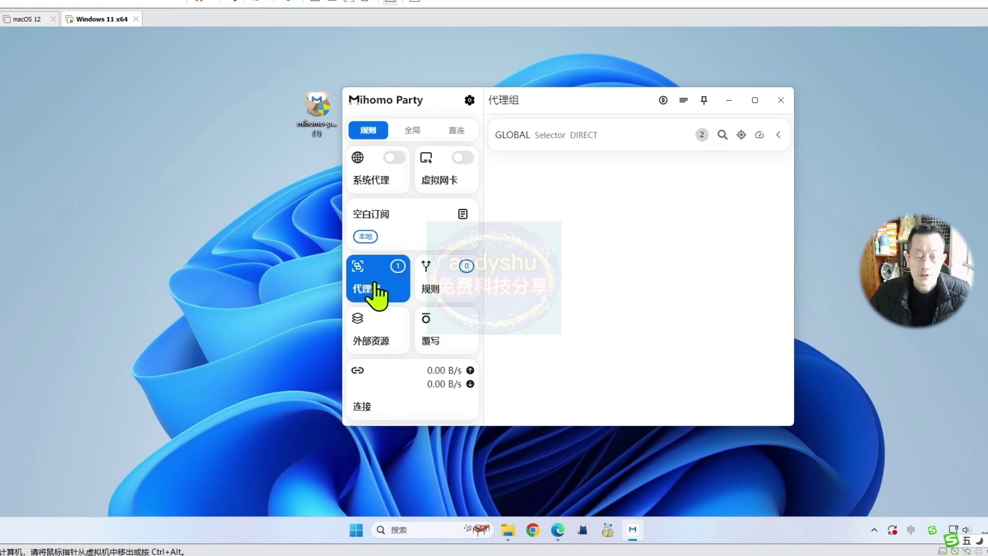
{"action": "left_click", "coordinate": [449, 293]}
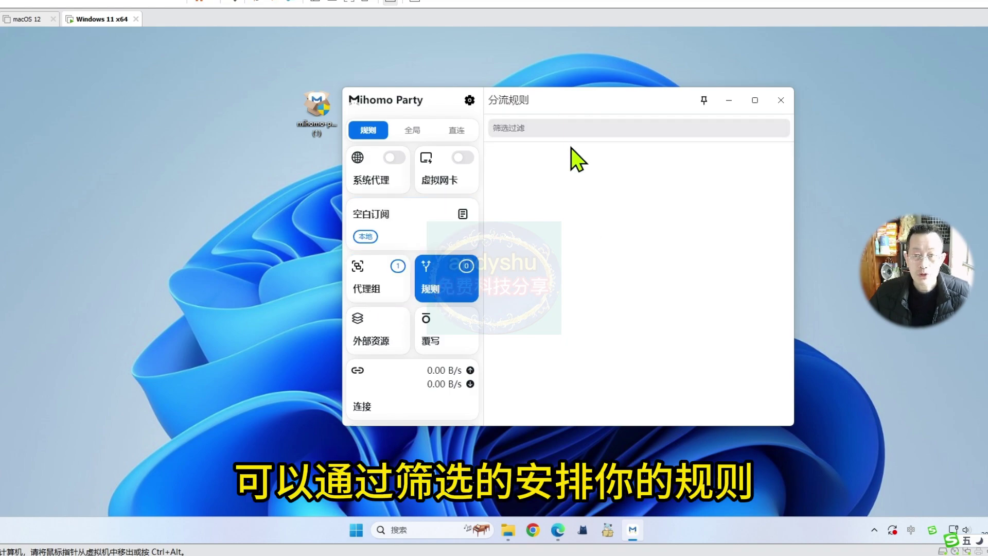
{"action": "left_click", "coordinate": [375, 332]}
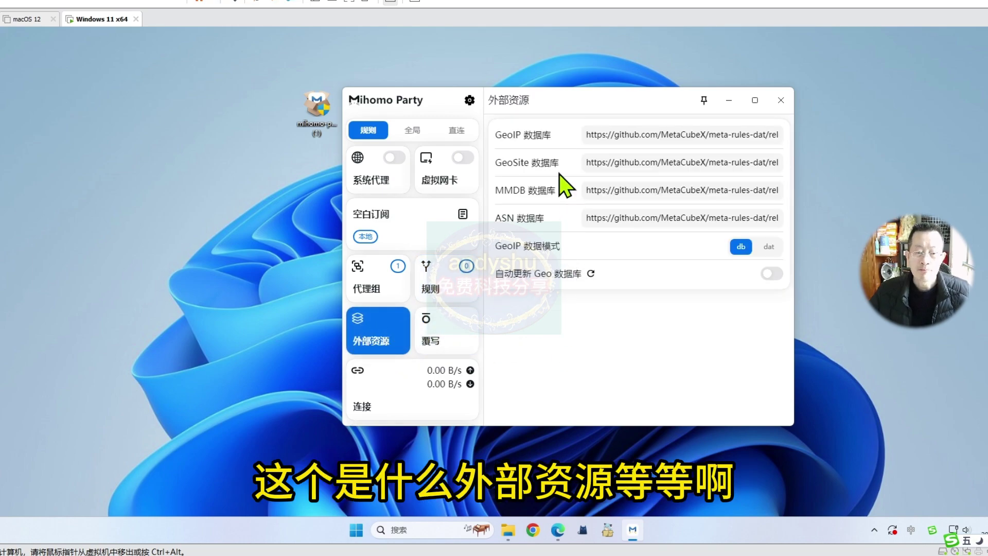
Step: Paste the copied subscription link into subscription management (订阅管理) and import it with the proxy option (代理) off
{"action": "left_click", "coordinate": [413, 233]}
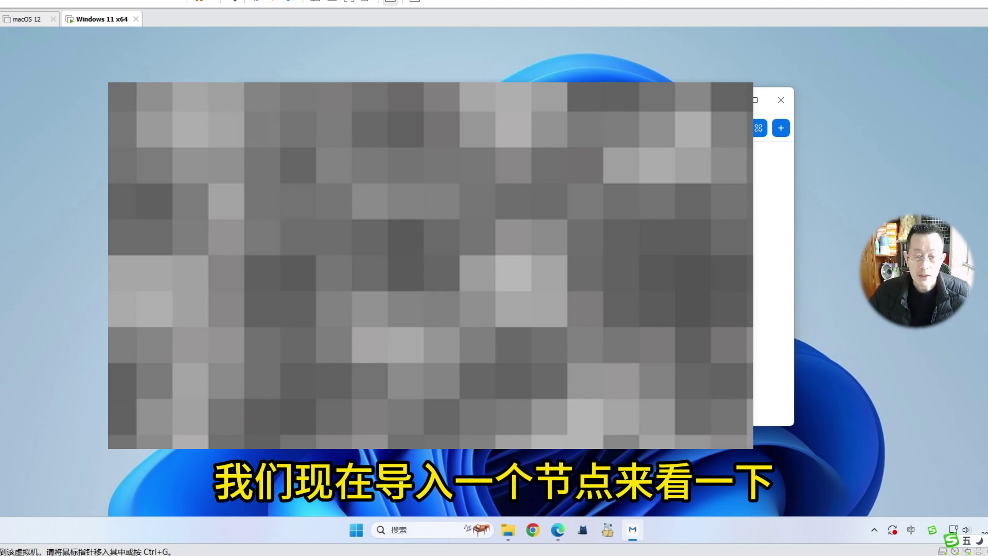
{"action": "left_click", "coordinate": [516, 128]}
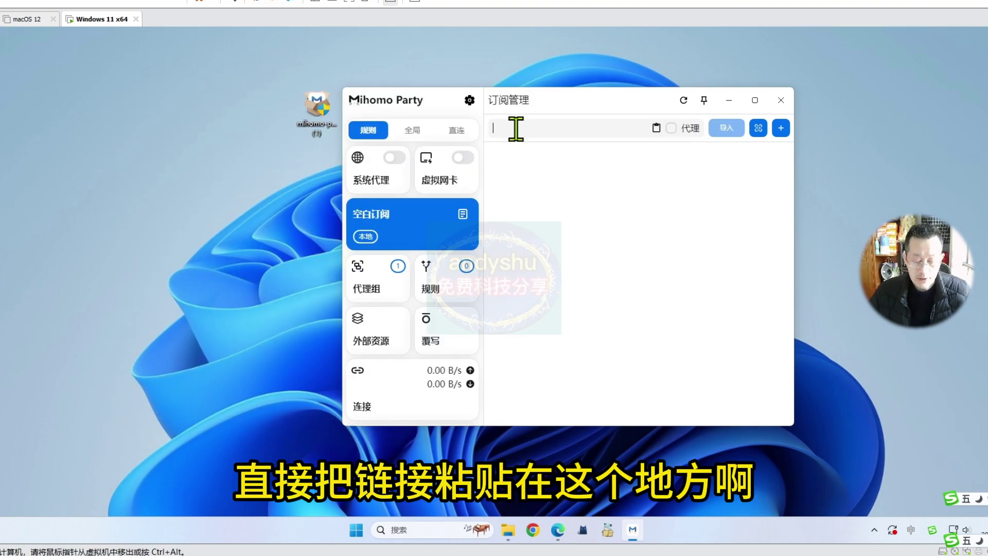
{"action": "key", "text": "ctrl+v"}
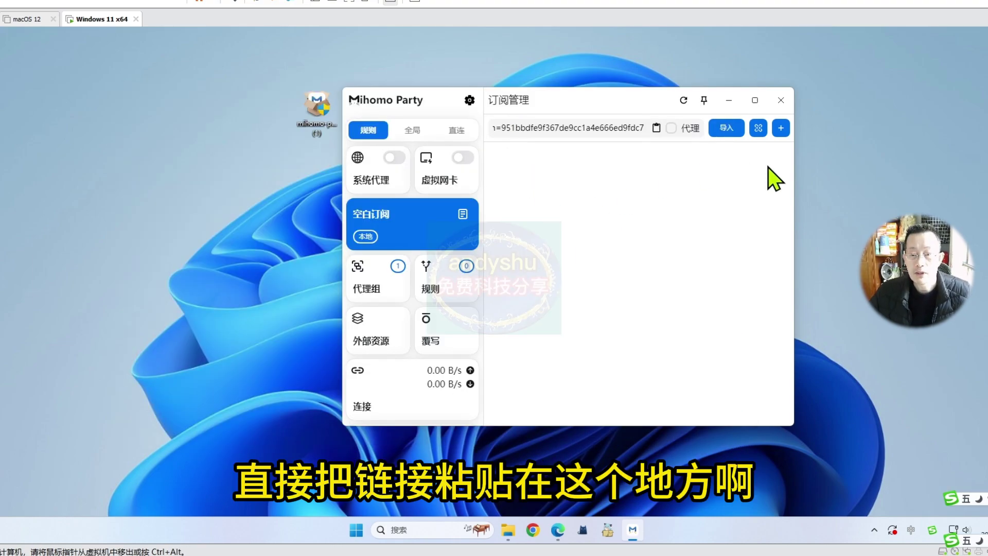
{"action": "left_click", "coordinate": [671, 129]}
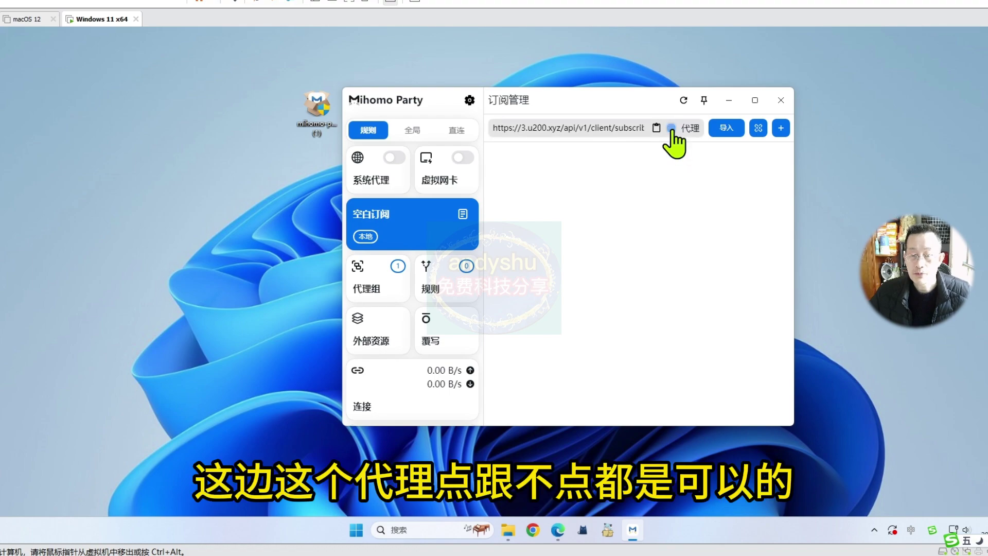
{"action": "left_click", "coordinate": [671, 129]}
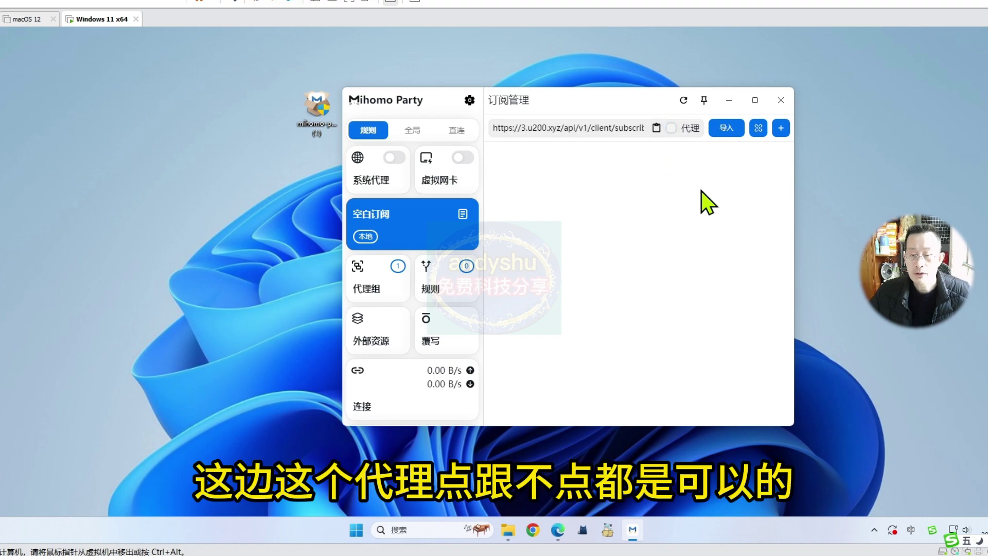
{"action": "left_click", "coordinate": [730, 131]}
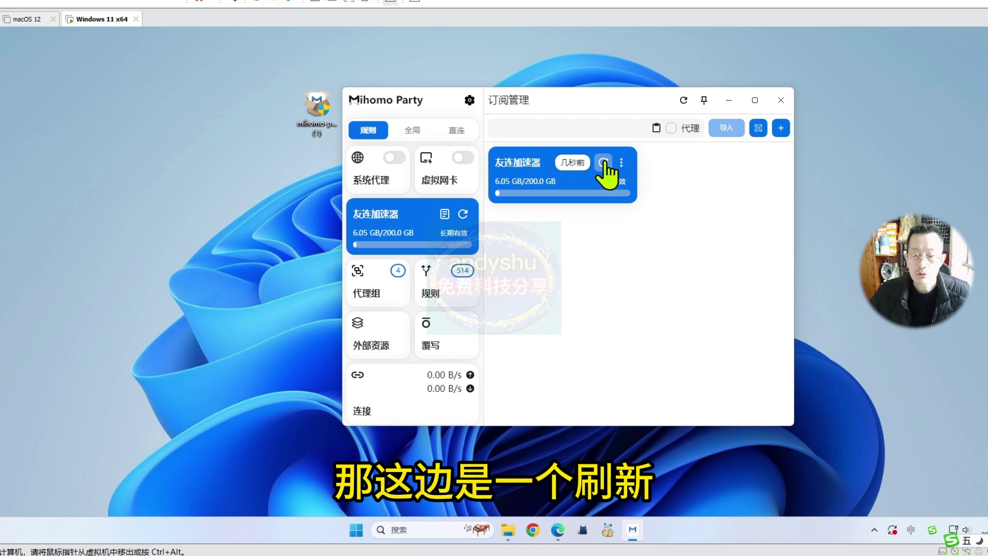
Step: View the editing options of the 友连加速器 subscription and the options for adding another one
{"action": "left_click", "coordinate": [622, 163]}
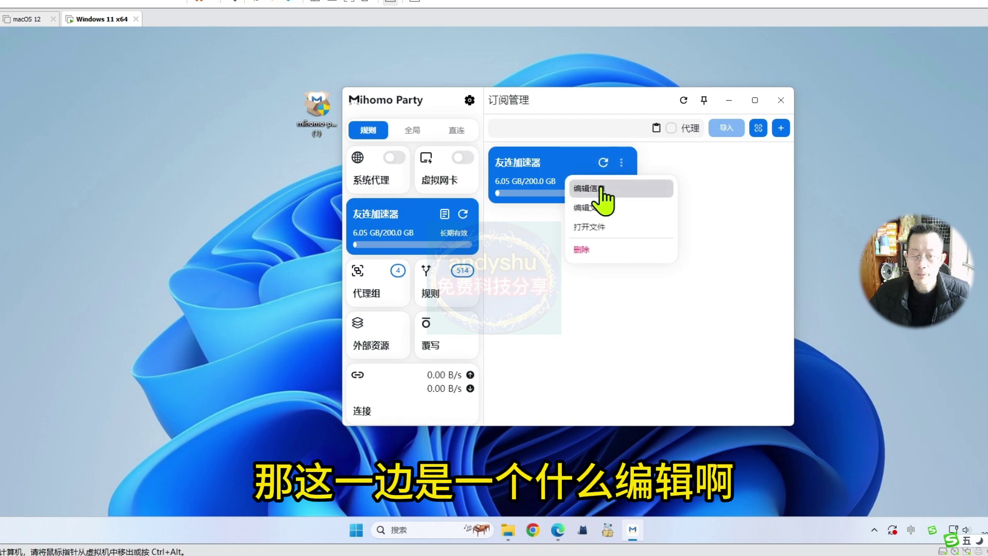
{"action": "left_click", "coordinate": [571, 291]}
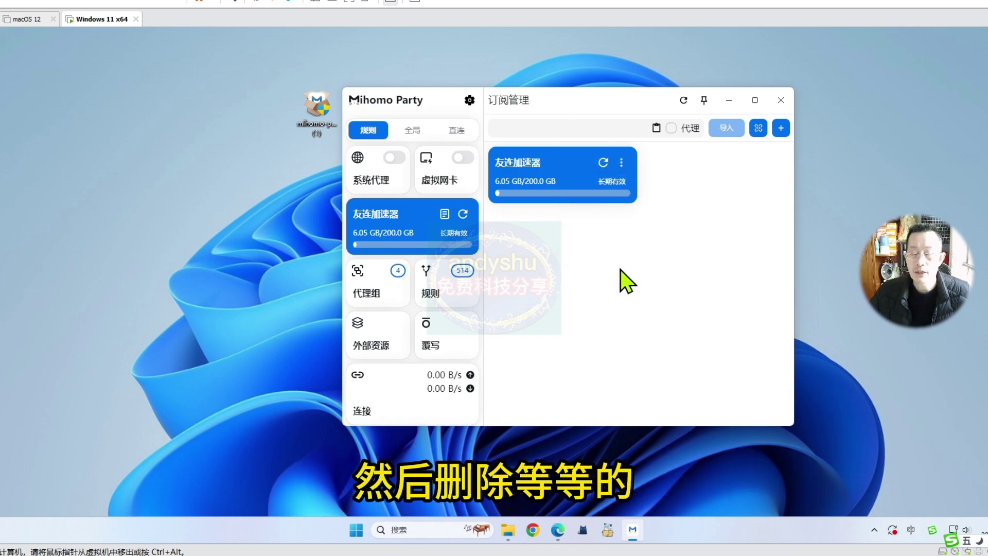
{"action": "left_click", "coordinate": [781, 129]}
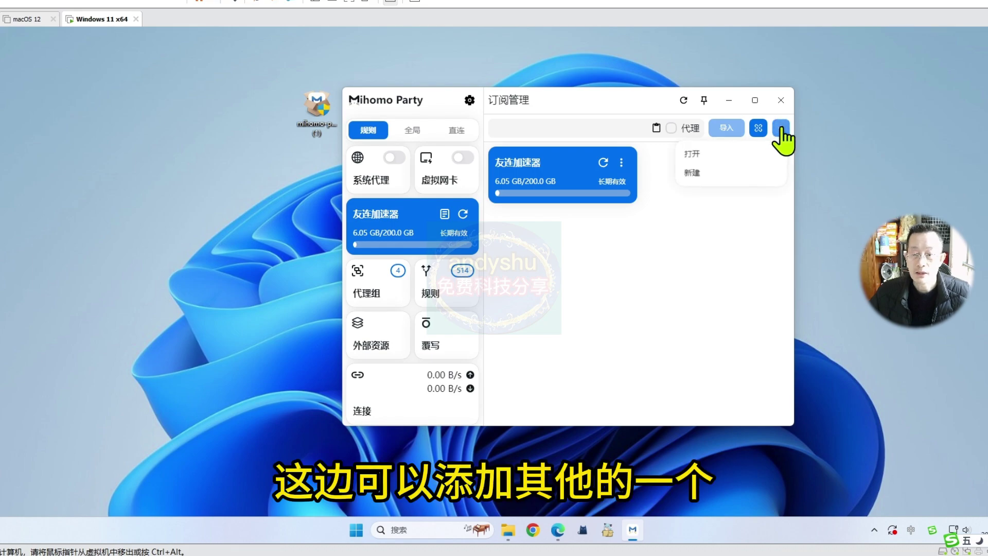
Step: Review the imported subscription's proxy groups (代理组) and its list of routing rules (分流规则)
{"action": "left_click", "coordinate": [371, 282]}
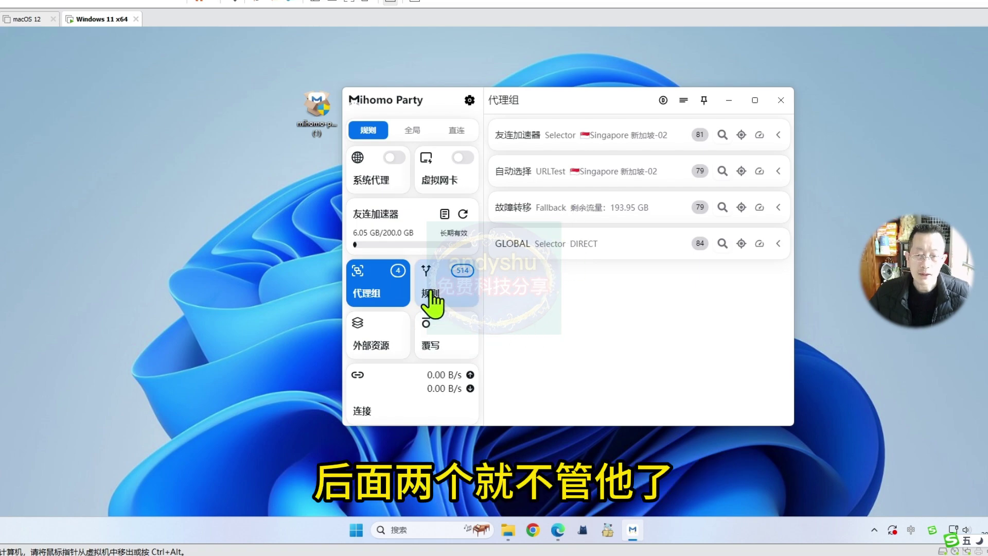
{"action": "left_click", "coordinate": [451, 298]}
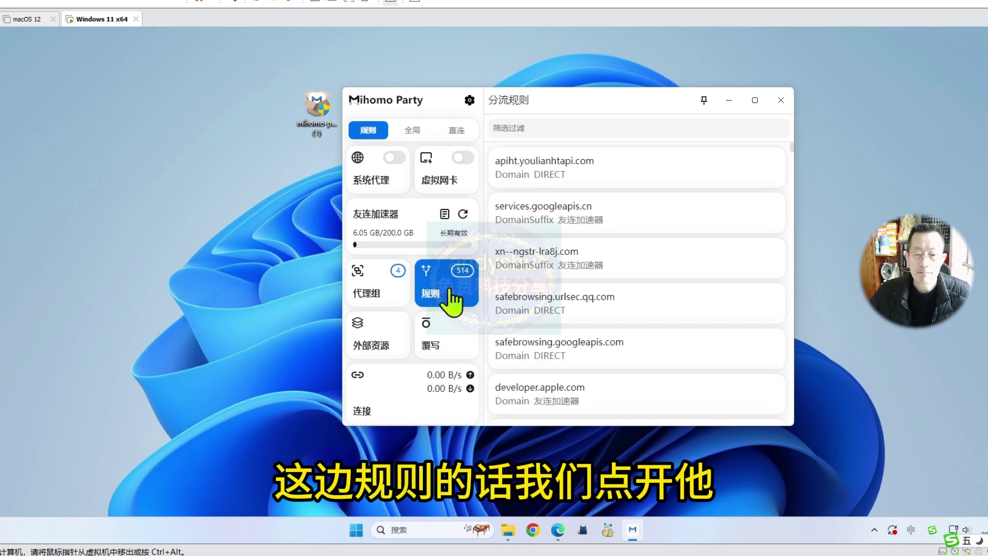
{"action": "scroll", "coordinate": [643, 273], "scroll_direction": "down", "scroll_amount": 10}
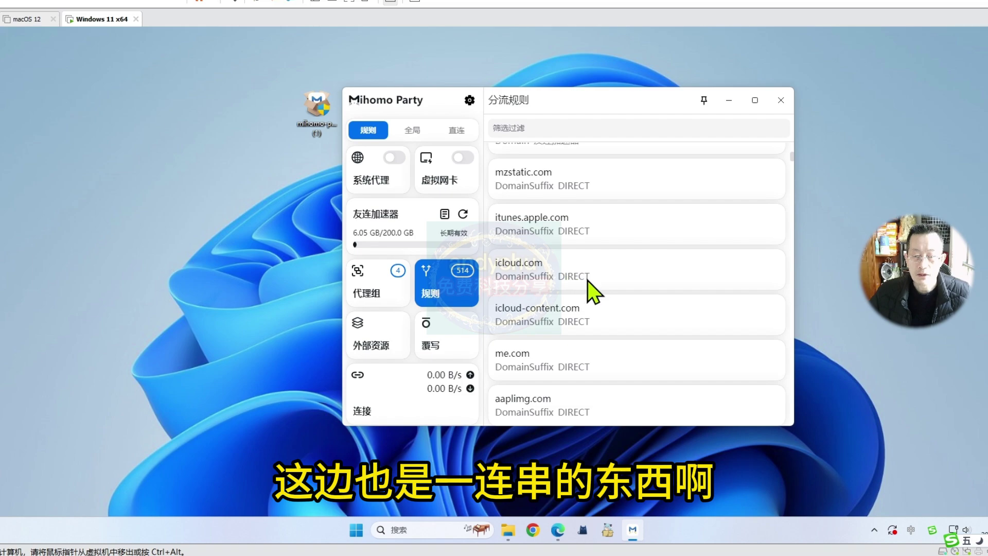
Step: Expand the 友连加速器 proxy group and test the latency of all its nodes
{"action": "left_click", "coordinate": [374, 290]}
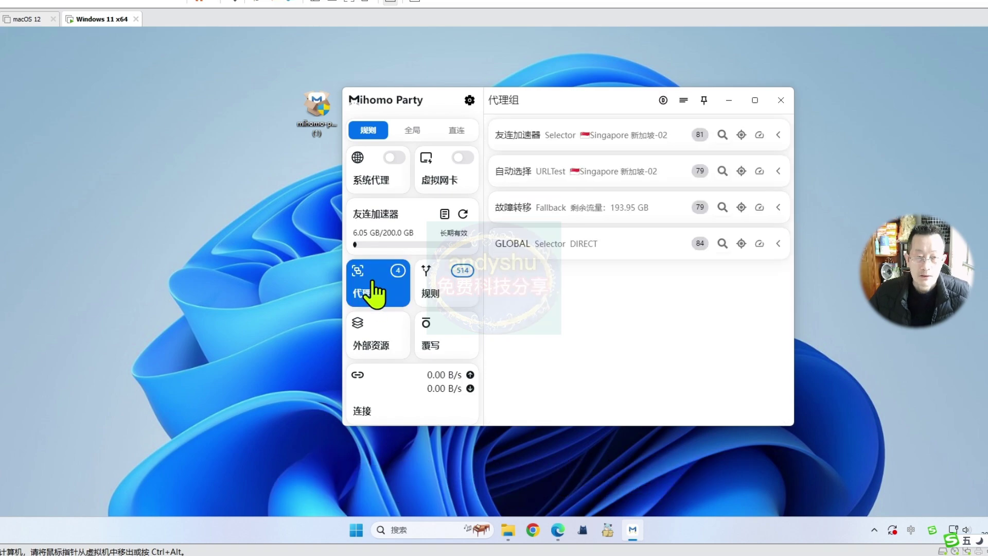
{"action": "left_click", "coordinate": [607, 147]}
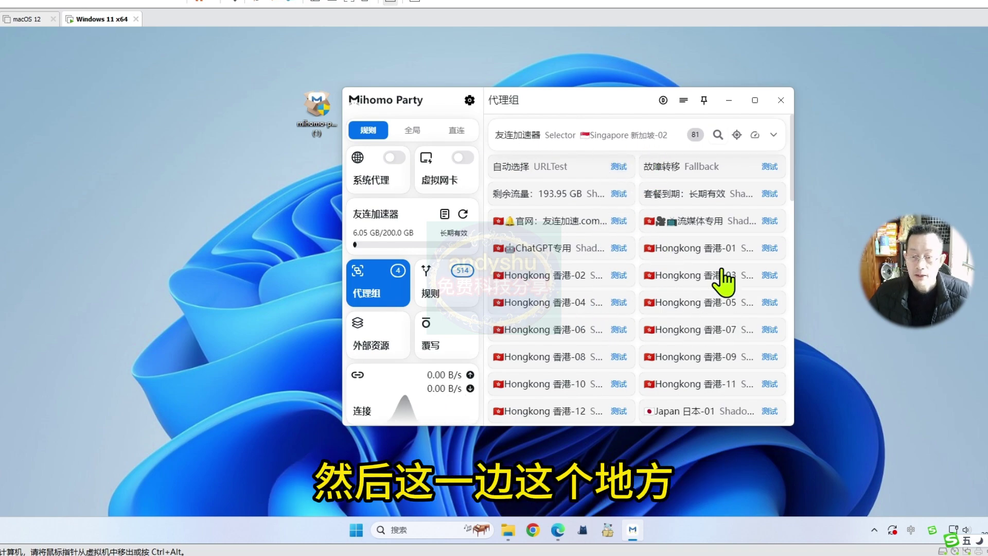
{"action": "left_click", "coordinate": [754, 135]}
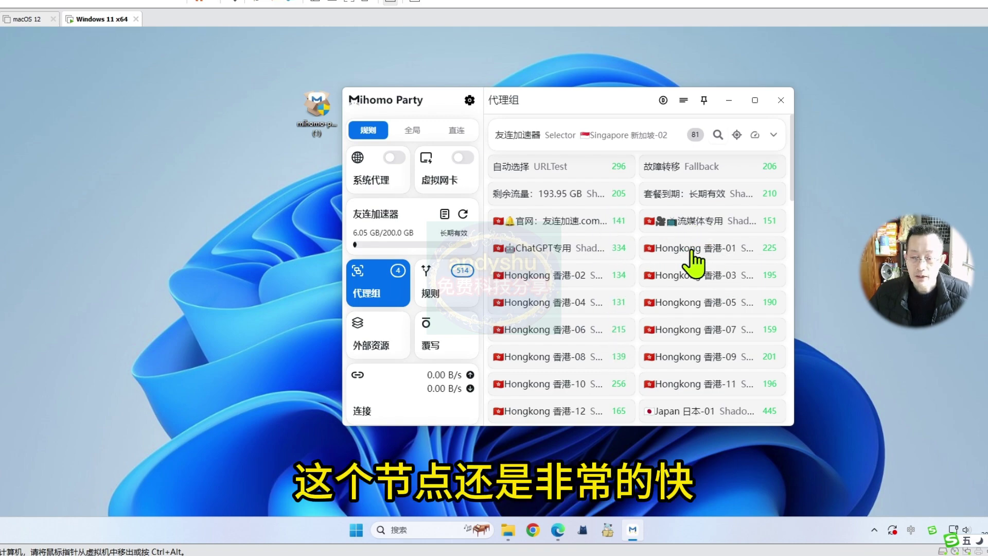
Step: Browse the 友连加速器 group's nodes, select the Singapore 新加坡-01 node and turn on the system proxy (系统代理)
{"action": "scroll", "coordinate": [693, 259], "scroll_direction": "down", "scroll_amount": 15}
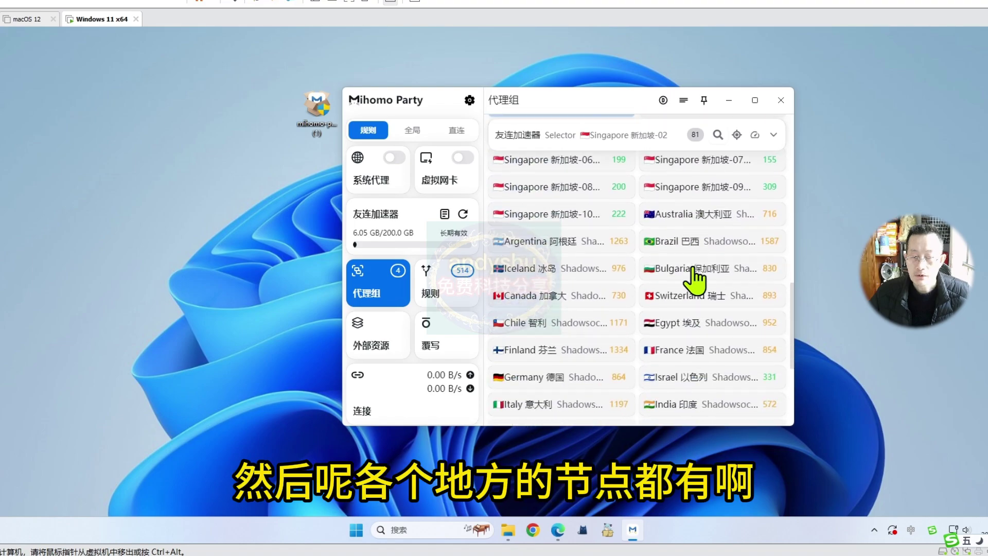
{"action": "scroll", "coordinate": [700, 278], "scroll_direction": "down", "scroll_amount": 10}
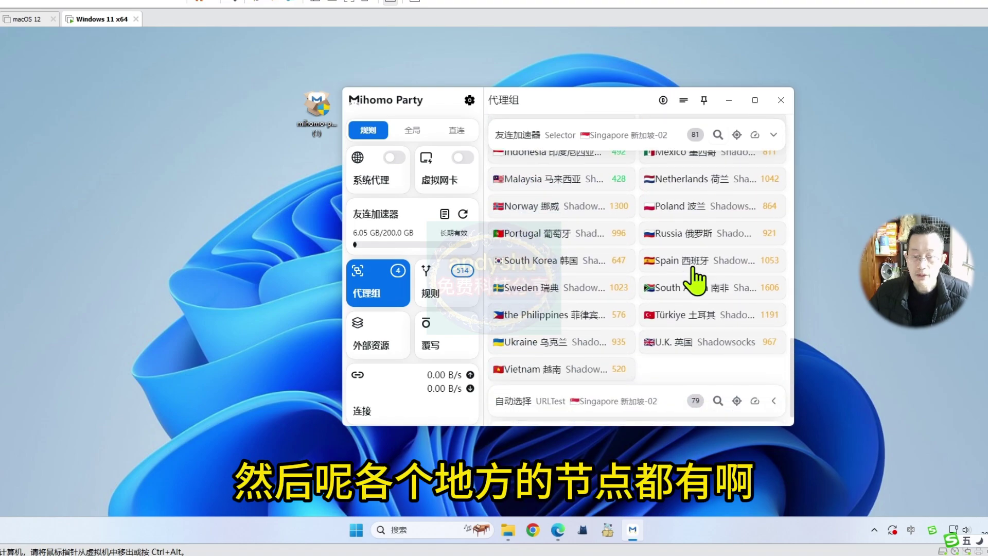
{"action": "scroll", "coordinate": [696, 282], "scroll_direction": "down", "scroll_amount": 1}
{"action": "scroll", "coordinate": [688, 297], "scroll_direction": "up", "scroll_amount": 20}
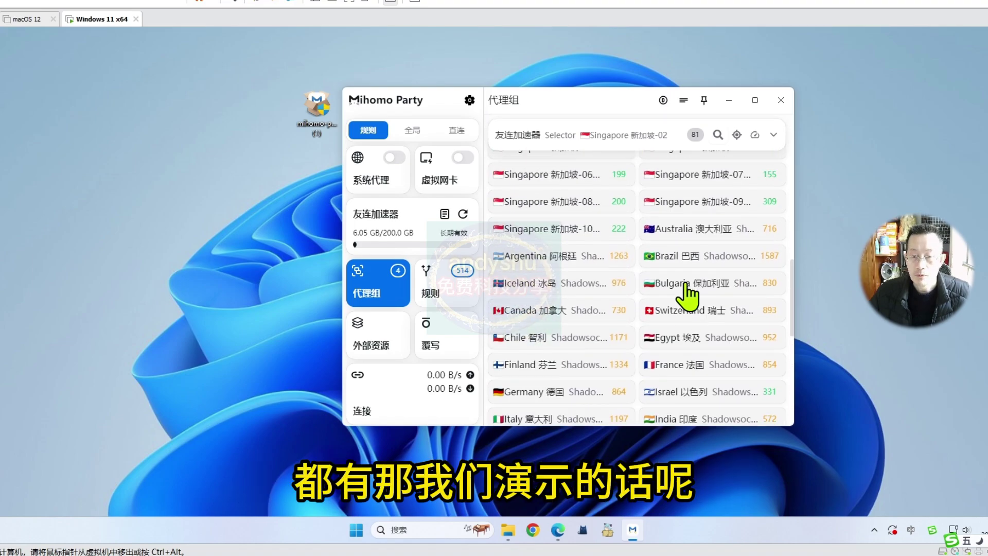
{"action": "scroll", "coordinate": [688, 298], "scroll_direction": "up", "scroll_amount": 4}
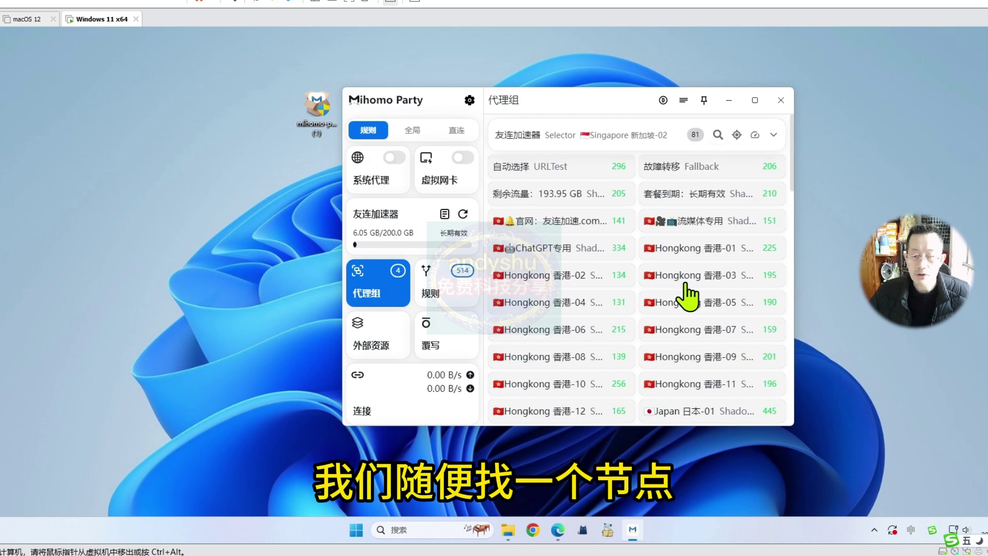
{"action": "scroll", "coordinate": [688, 297], "scroll_direction": "down", "scroll_amount": 10}
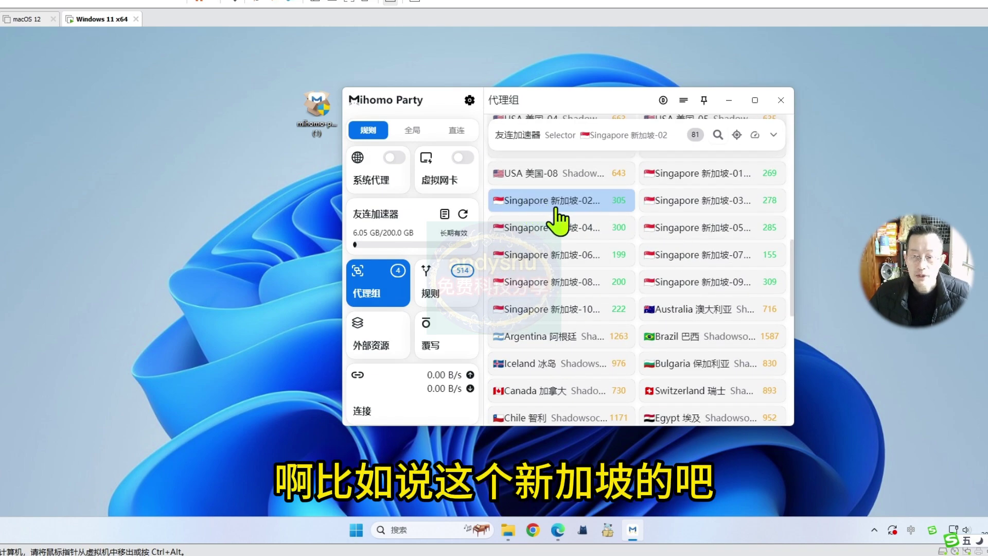
{"action": "left_click", "coordinate": [704, 175]}
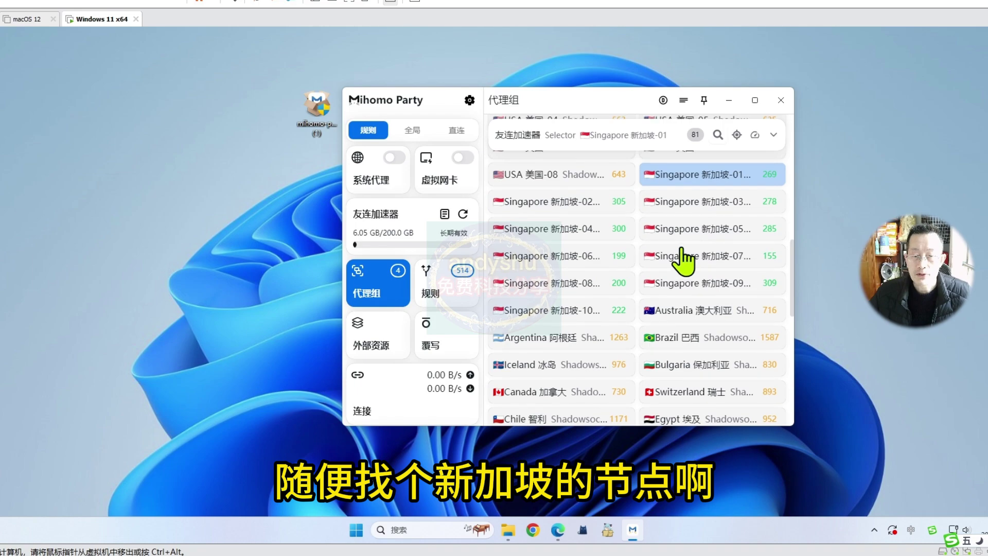
{"action": "scroll", "coordinate": [700, 288], "scroll_direction": "up", "scroll_amount": 3}
{"action": "scroll", "coordinate": [708, 332], "scroll_direction": "down", "scroll_amount": 1}
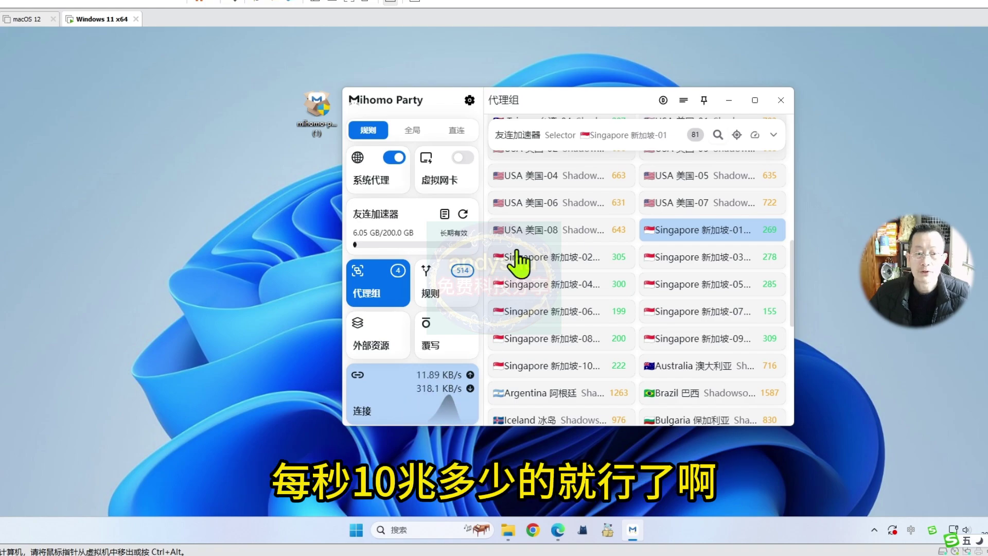
Step: Minimize Mihomo Party, switch to the YouTube page in Edge and search for "4k"
{"action": "left_click", "coordinate": [729, 100]}
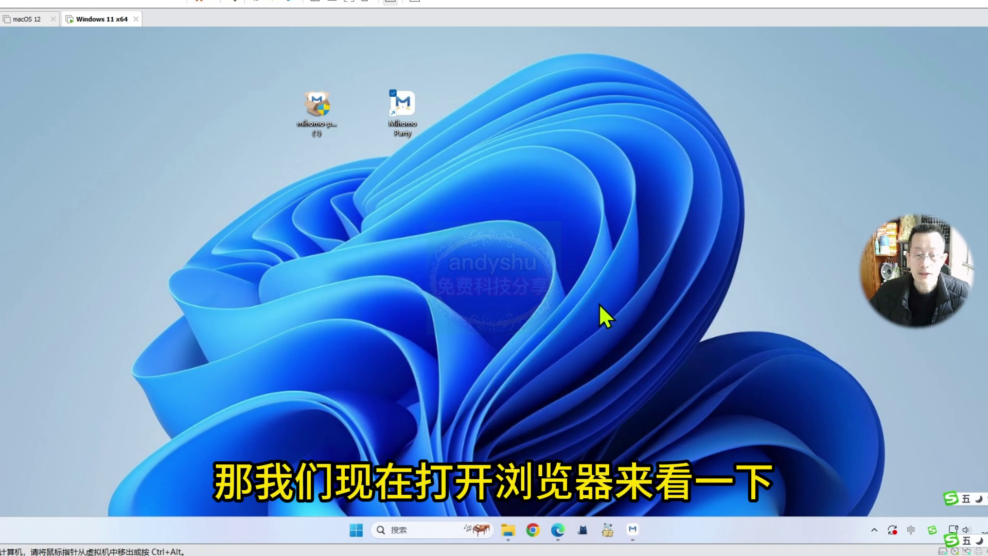
{"action": "left_click", "coordinate": [557, 530]}
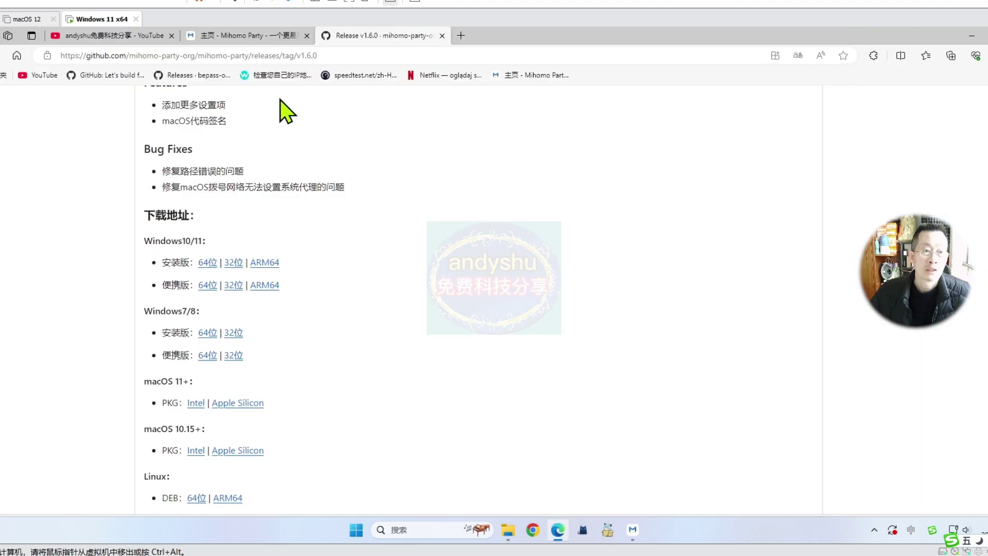
{"action": "left_click", "coordinate": [106, 37]}
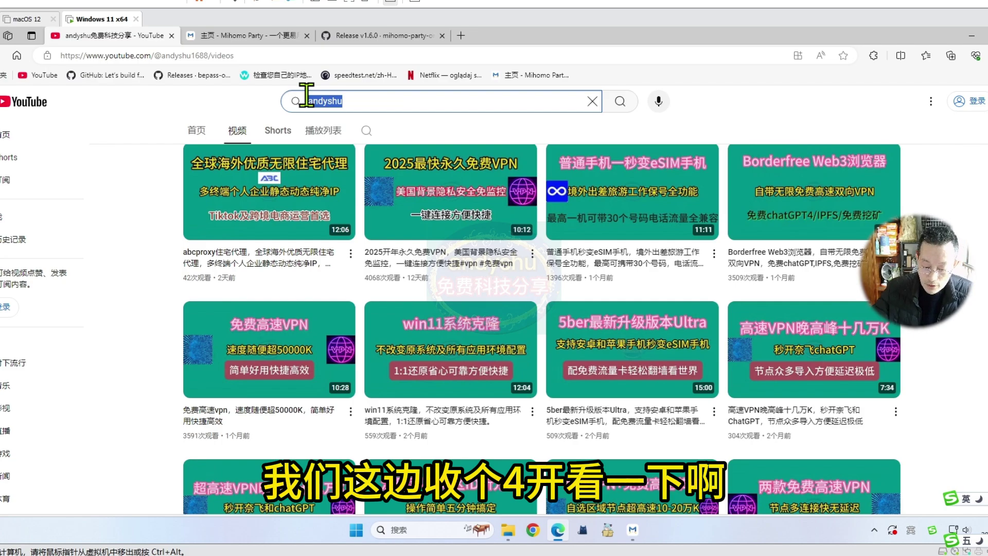
{"action": "type", "text": "4k"}
{"action": "key", "text": "Return"}
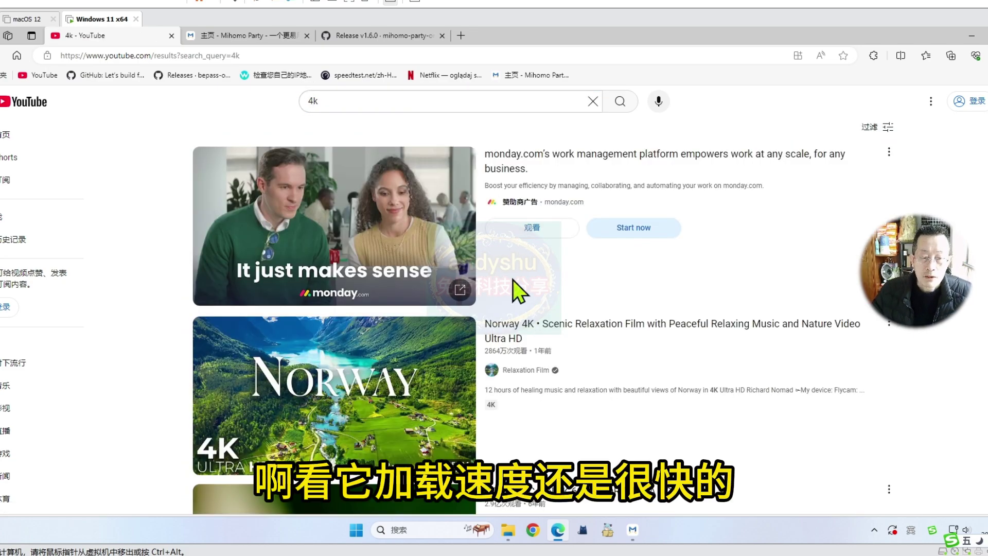
Step: Look over the 4k search results and filter them by the Creative Commons feature (知识共享)
{"action": "scroll", "coordinate": [515, 283], "scroll_direction": "down", "scroll_amount": 7}
{"action": "scroll", "coordinate": [516, 288], "scroll_direction": "up", "scroll_amount": 7}
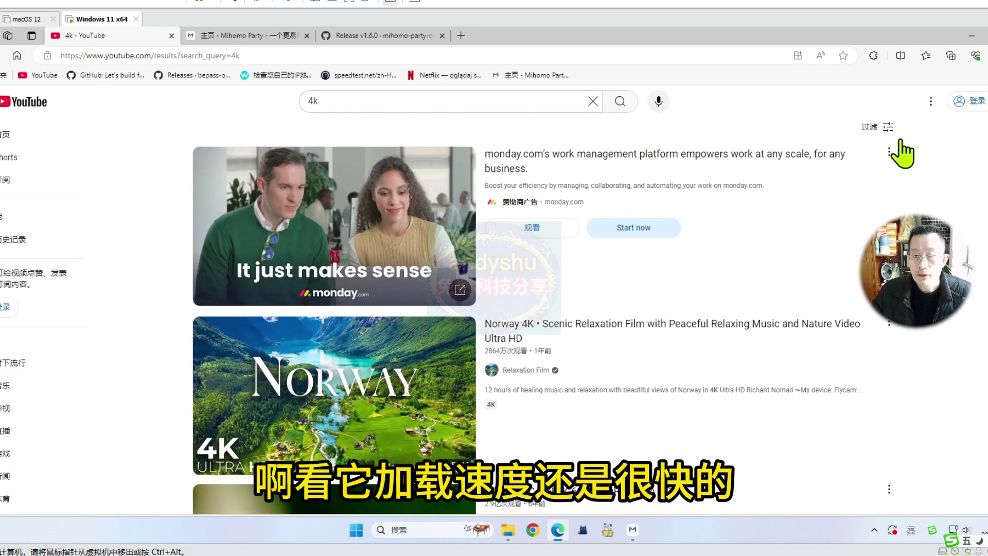
{"action": "left_click", "coordinate": [894, 129]}
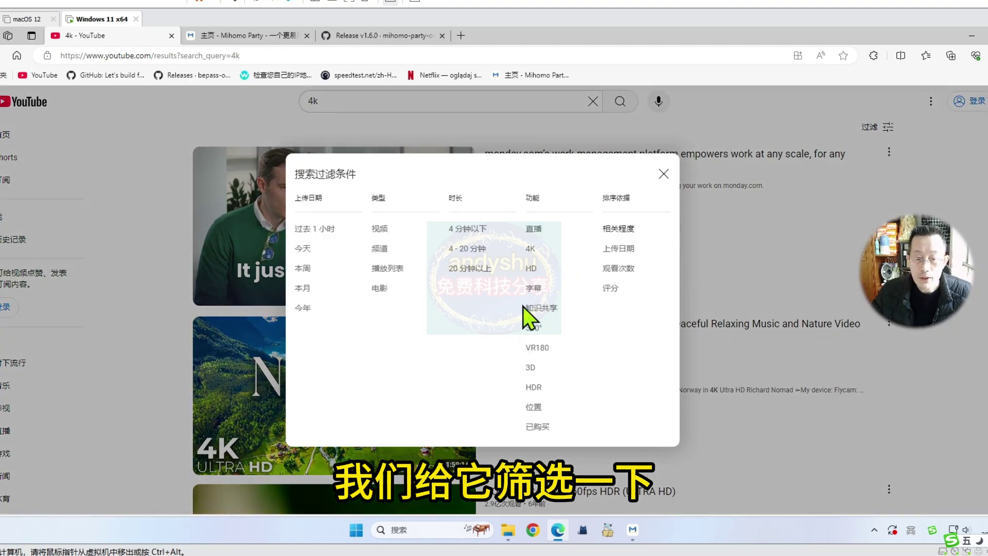
{"action": "left_click", "coordinate": [523, 307]}
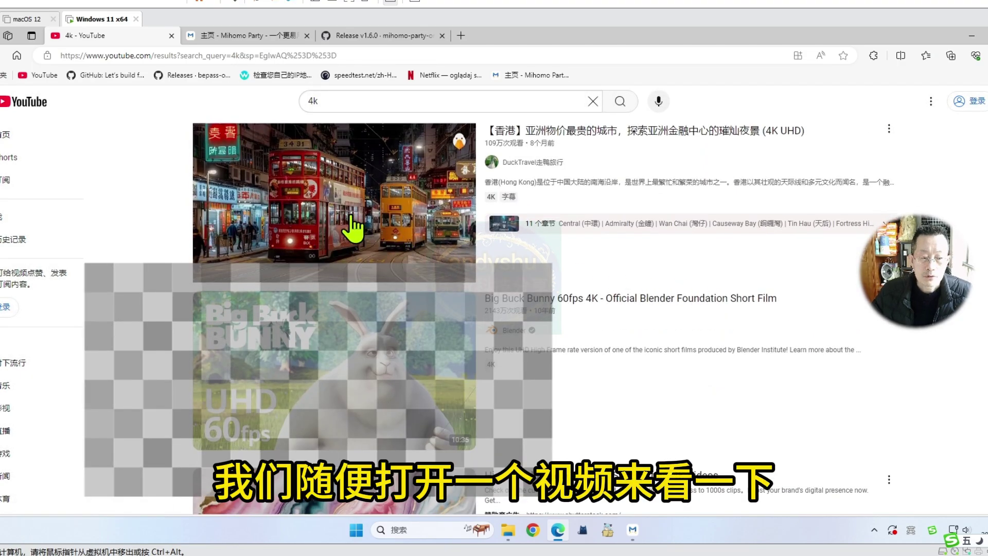
Step: Play the Hong Kong night-view (4K UHD) video past its ad and check its playback quality (画质)
{"action": "left_click", "coordinate": [354, 226]}
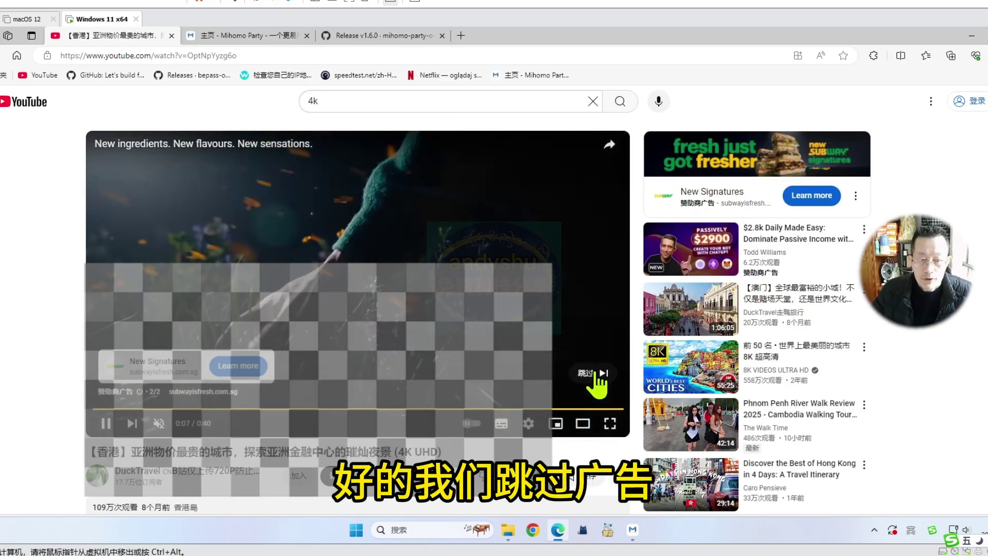
{"action": "left_click", "coordinate": [592, 377]}
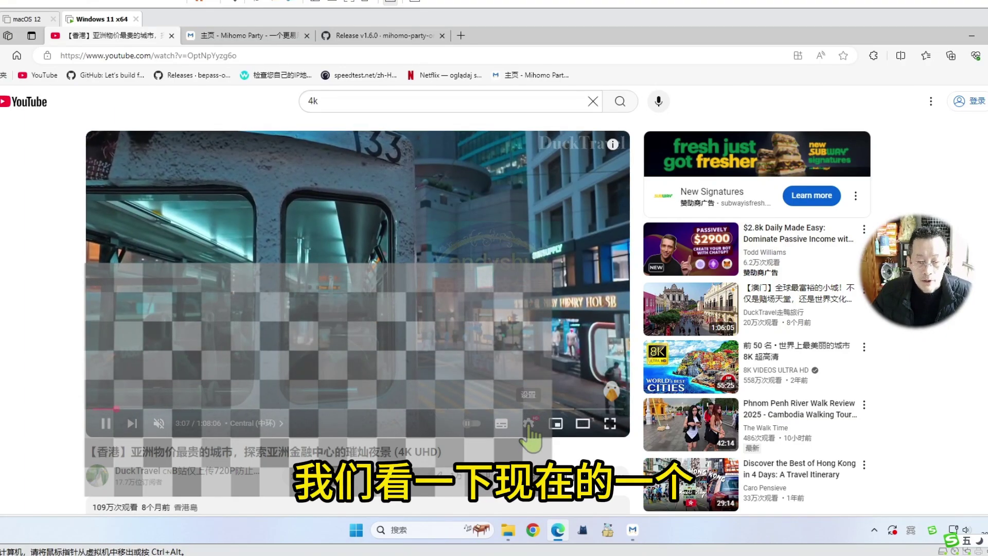
{"action": "left_click", "coordinate": [529, 422]}
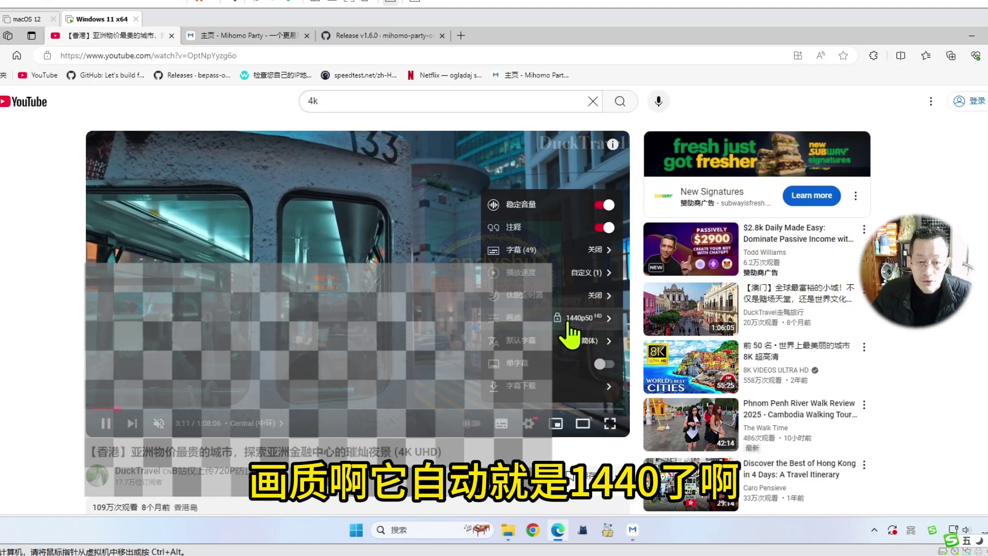
{"action": "left_click", "coordinate": [417, 291]}
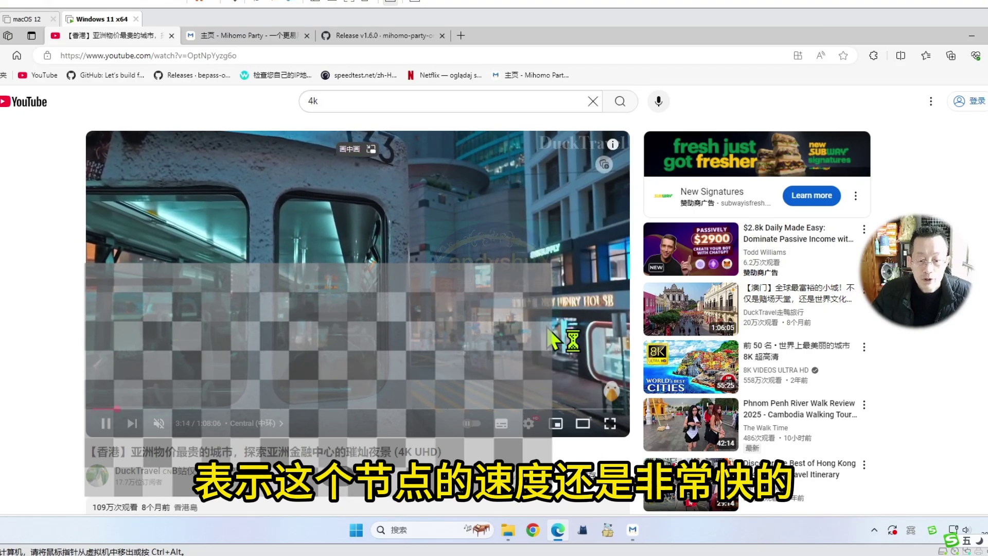
Step: Show the video's detailed statistics (详细统计信息) and jump playback forward to about 8:36
{"action": "right_click", "coordinate": [545, 243]}
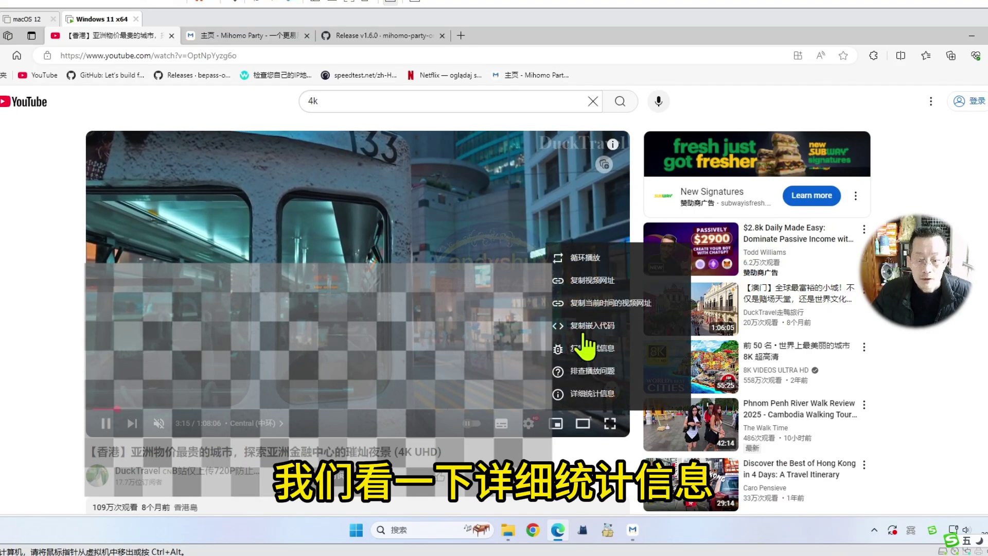
{"action": "left_click", "coordinate": [592, 393]}
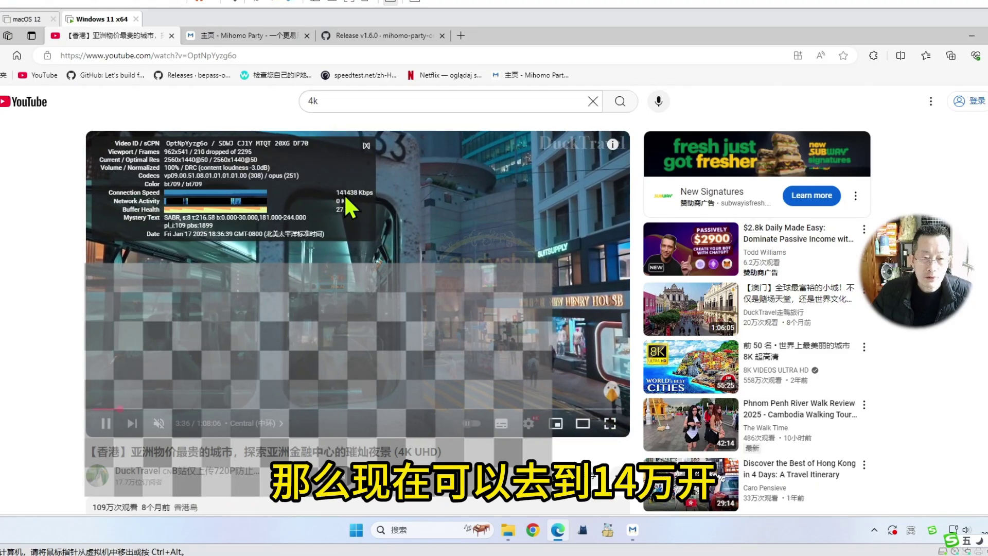
{"action": "left_click", "coordinate": [160, 409]}
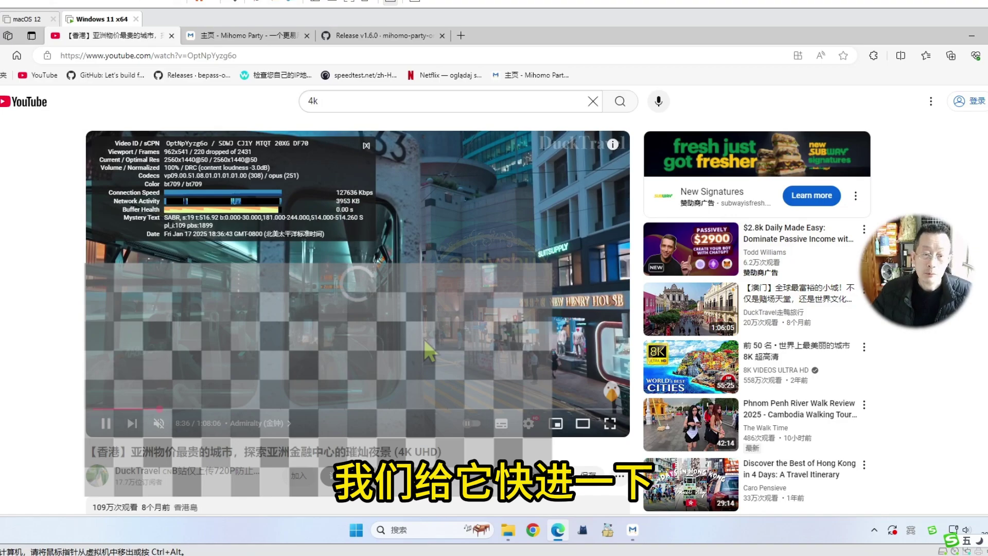